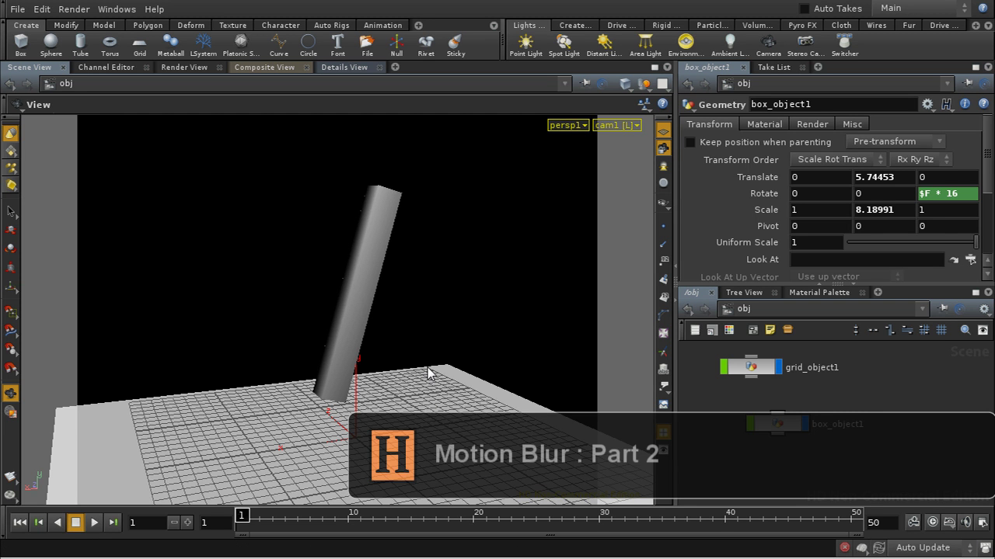
Move grid_object1 above box_object1 and scrub frames to preview the spinning tube
drag(763, 373, 788, 385)
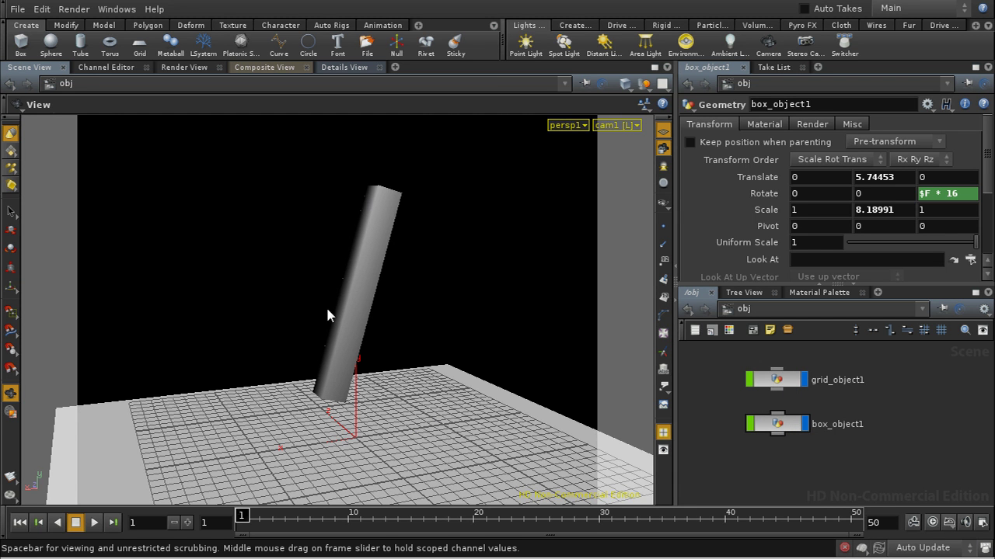
mouse_move(253, 519)
mouse_down()
mouse_move(830, 519)
mouse_move(513, 520)
mouse_move(233, 539)
mouse_up()
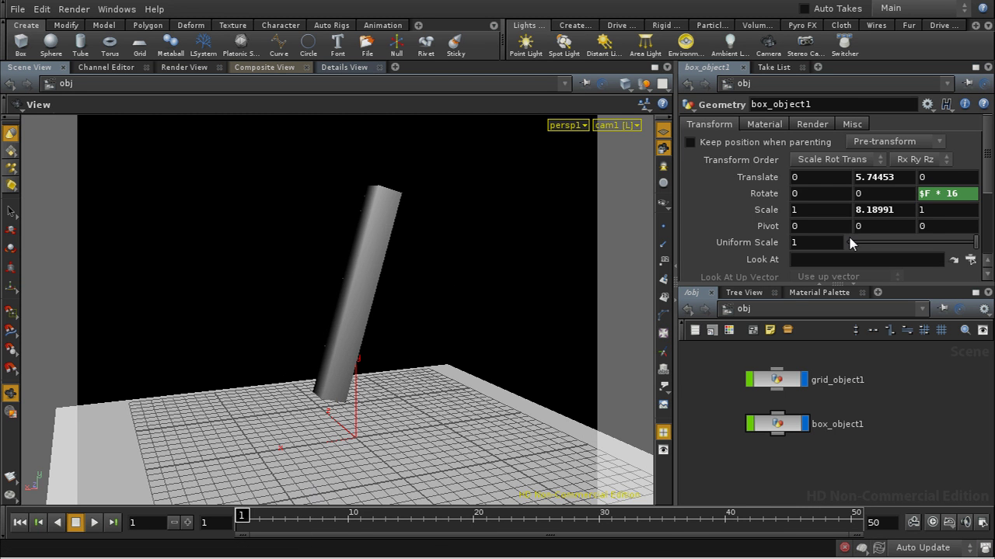
Edit the Rotate Z expression to $F * 86 and scrub the timeline to watch the faster spin
click(959, 197)
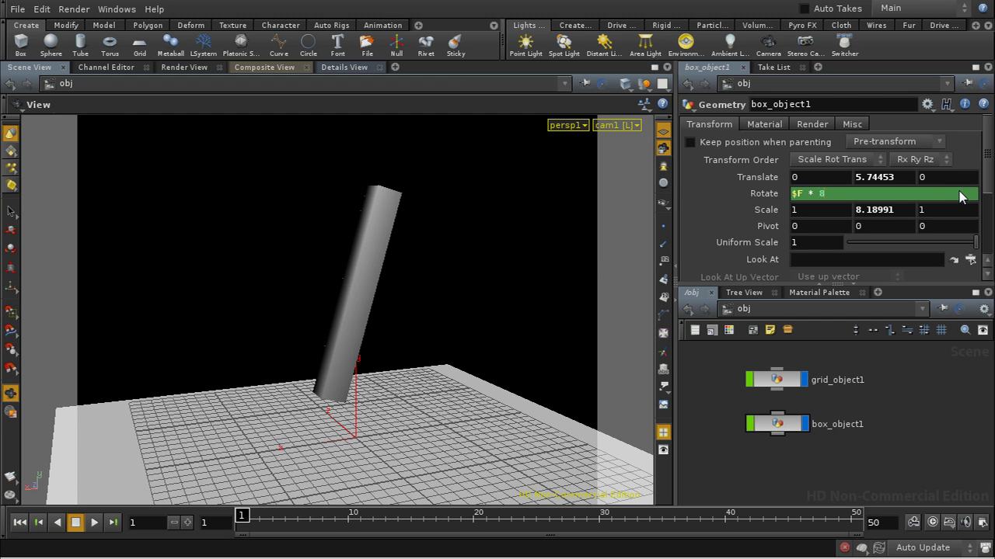
key(Return)
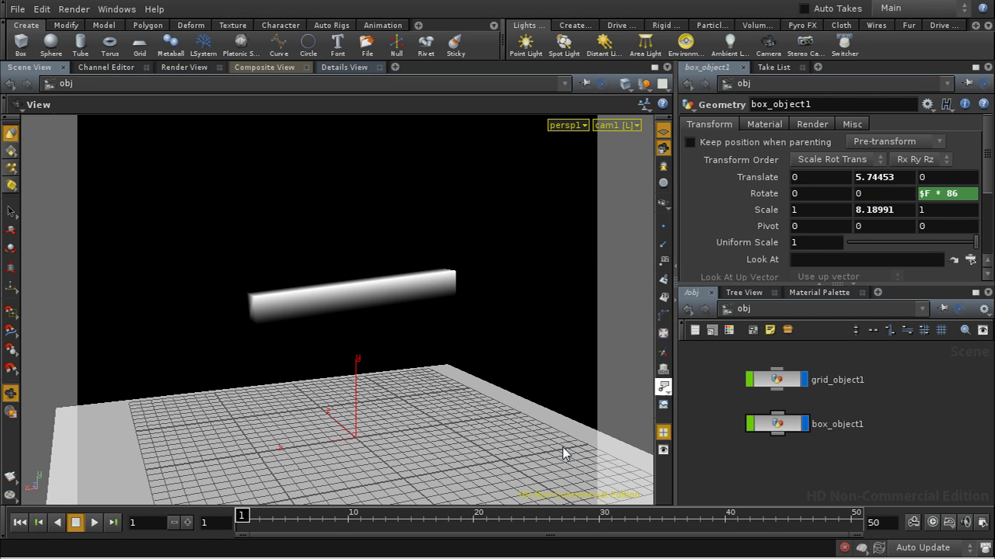
click(272, 521)
mouse_move(272, 522)
mouse_down()
mouse_move(578, 533)
mouse_move(276, 528)
mouse_move(649, 525)
mouse_move(242, 514)
mouse_up()
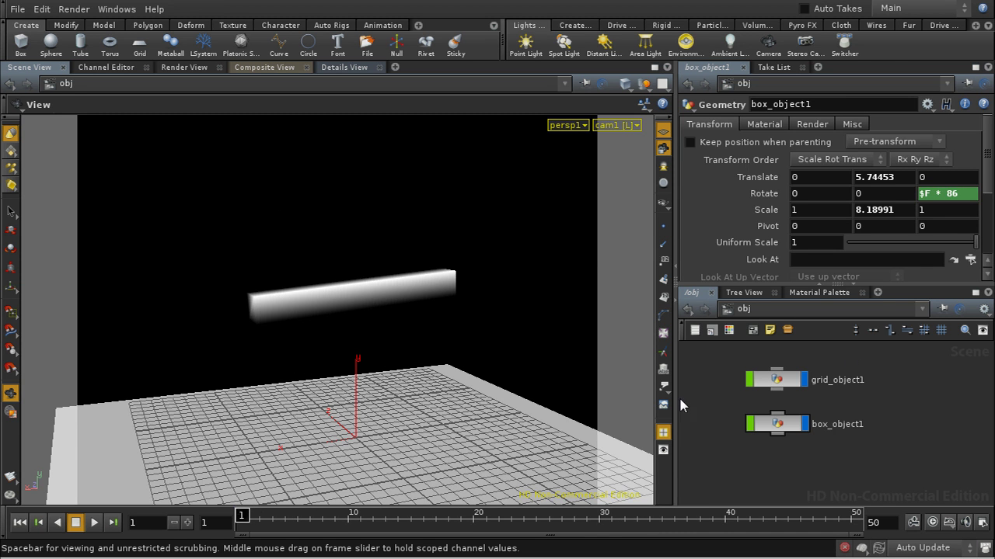
Switch the network editor to /out and select the mantra1 render node
click(826, 314)
click(855, 379)
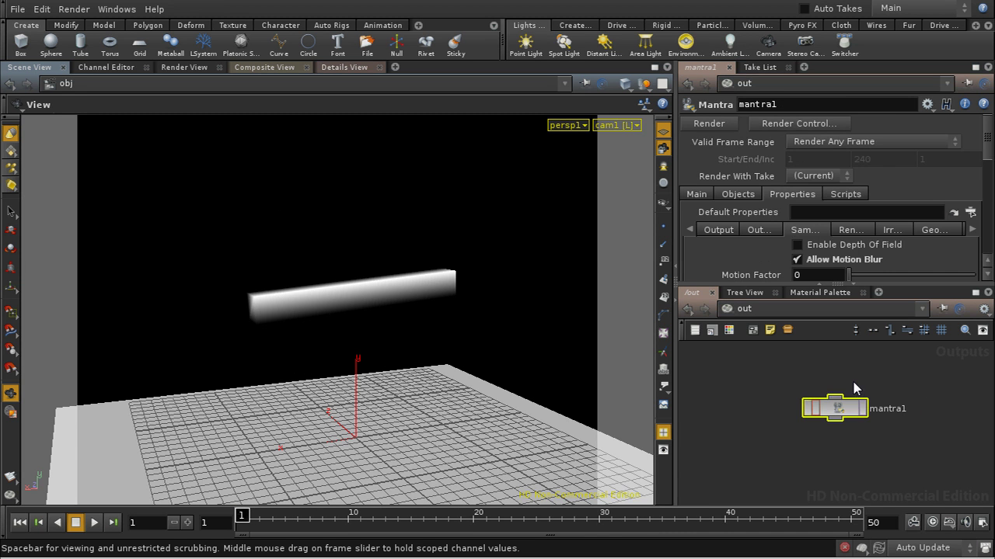
click(837, 414)
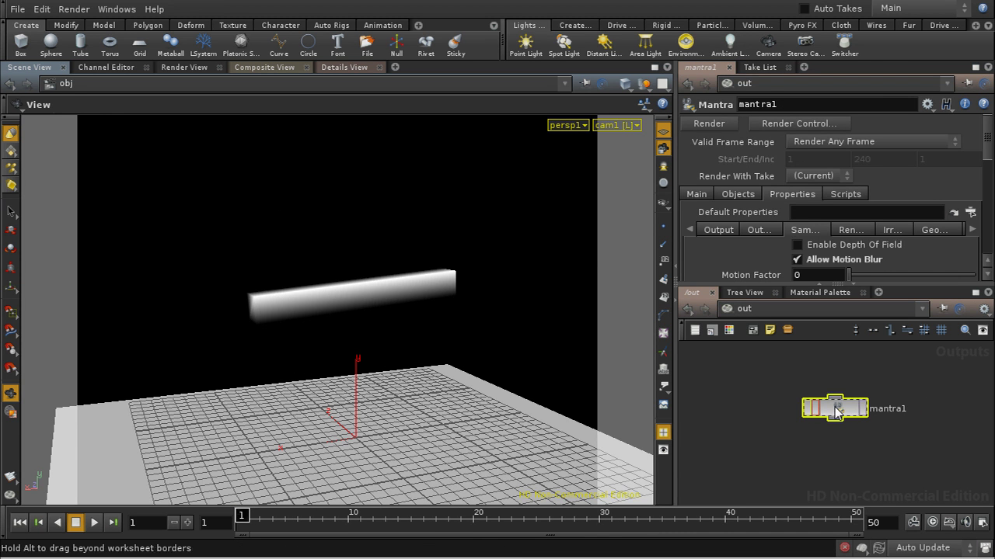
click(746, 311)
click(763, 363)
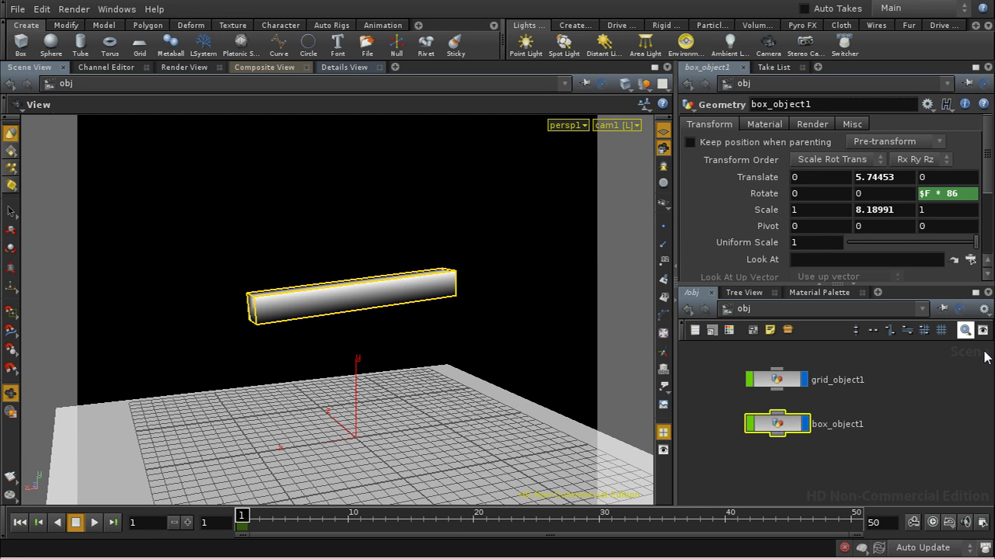
click(797, 310)
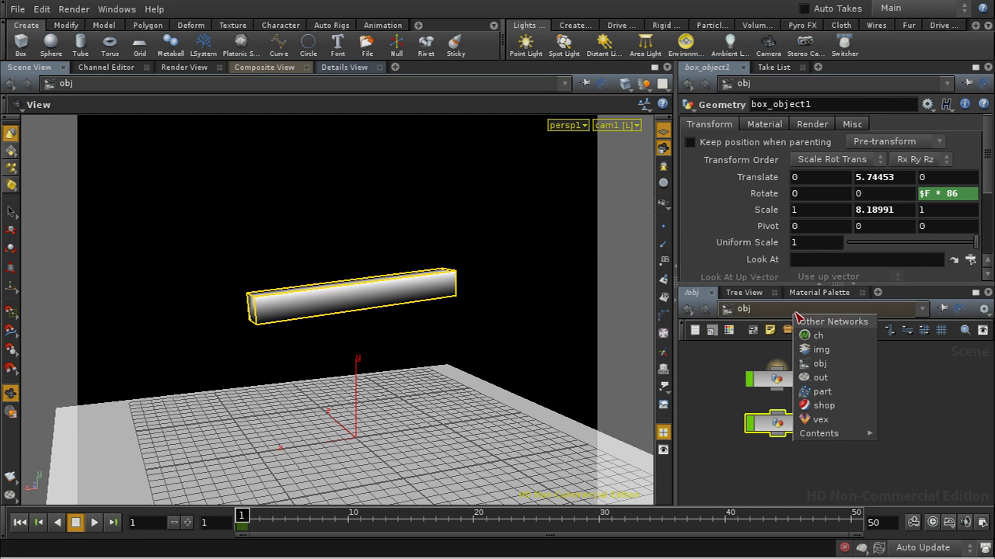
click(832, 377)
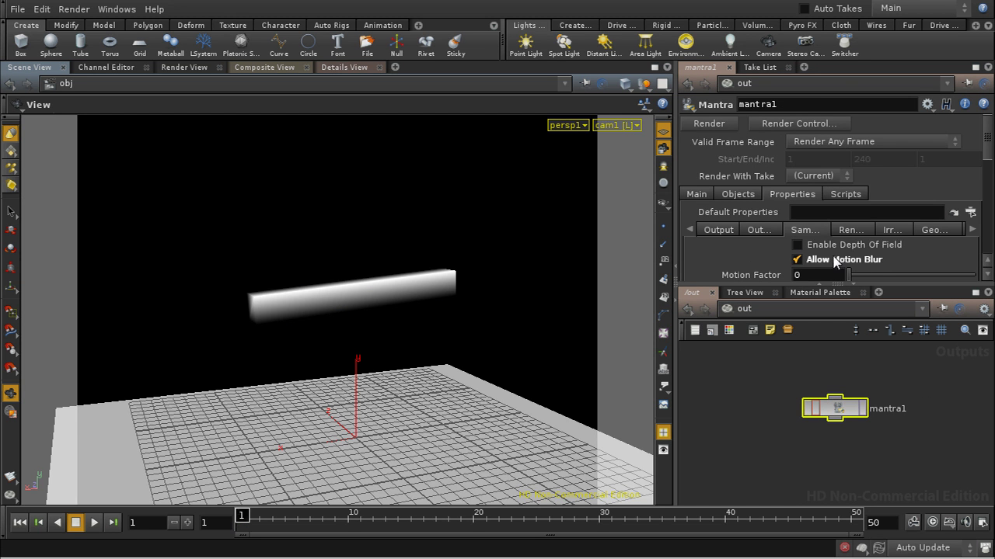
Lower mantra1's Geo Time Samples from 2 to 1 and move to frame 14
drag(987, 159, 987, 171)
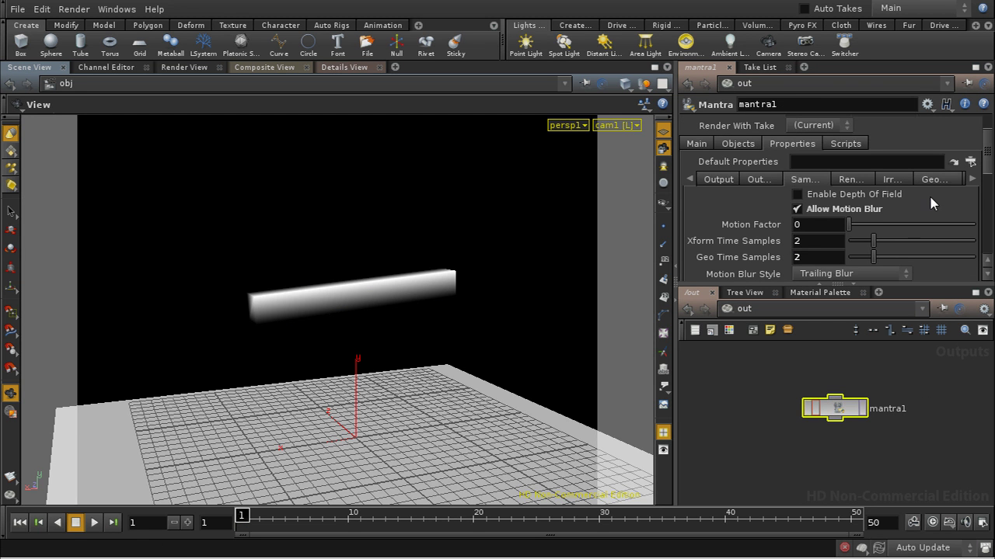
drag(875, 259, 856, 259)
click(397, 516)
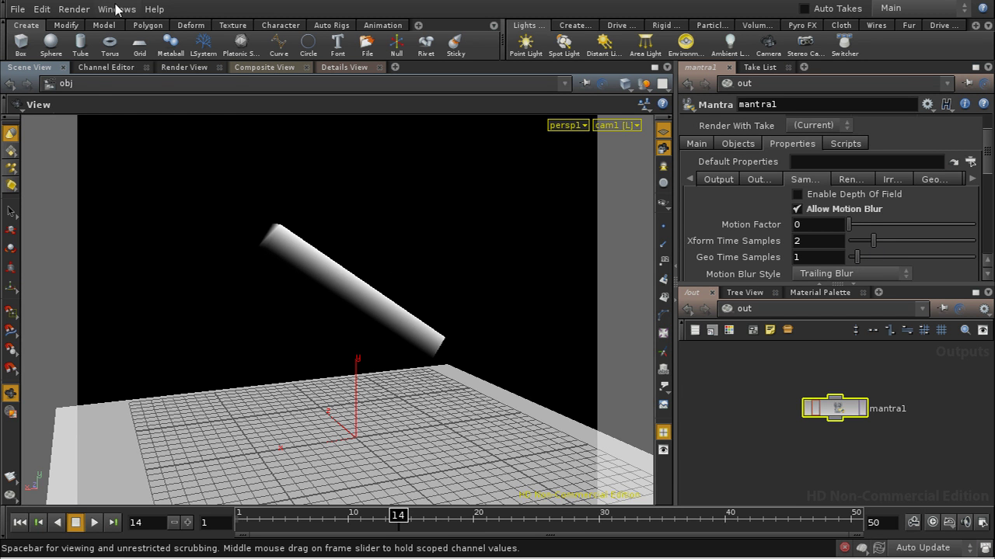
click(80, 11)
Render frame 14 with mantra1, inspect the straight wedge blur in MPlay, then minimize it
mouse_move(109, 64)
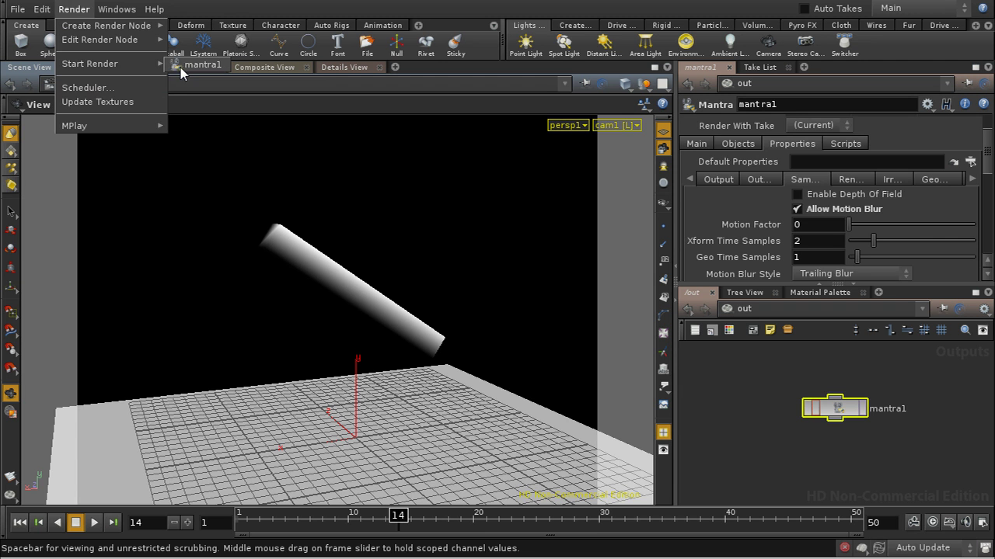
click(284, 274)
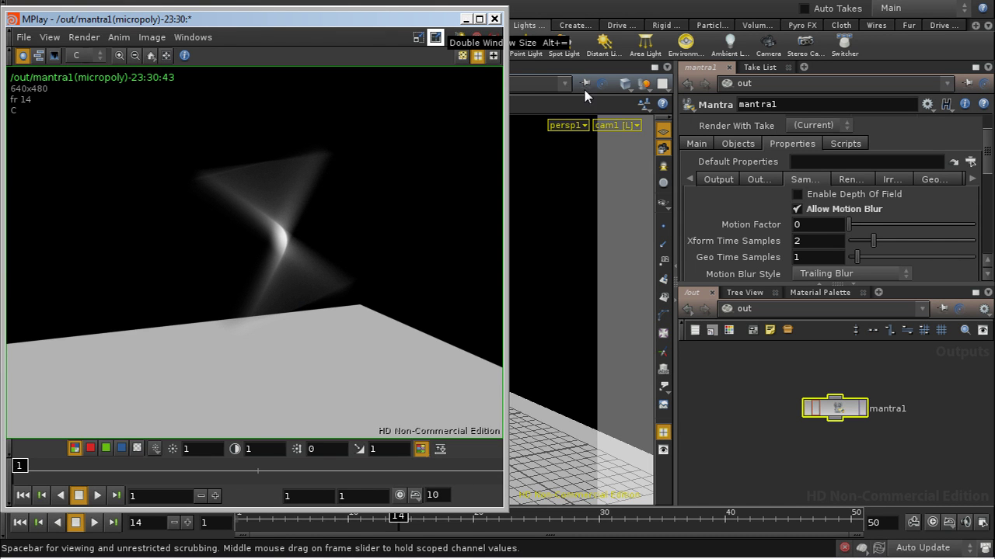
click(466, 20)
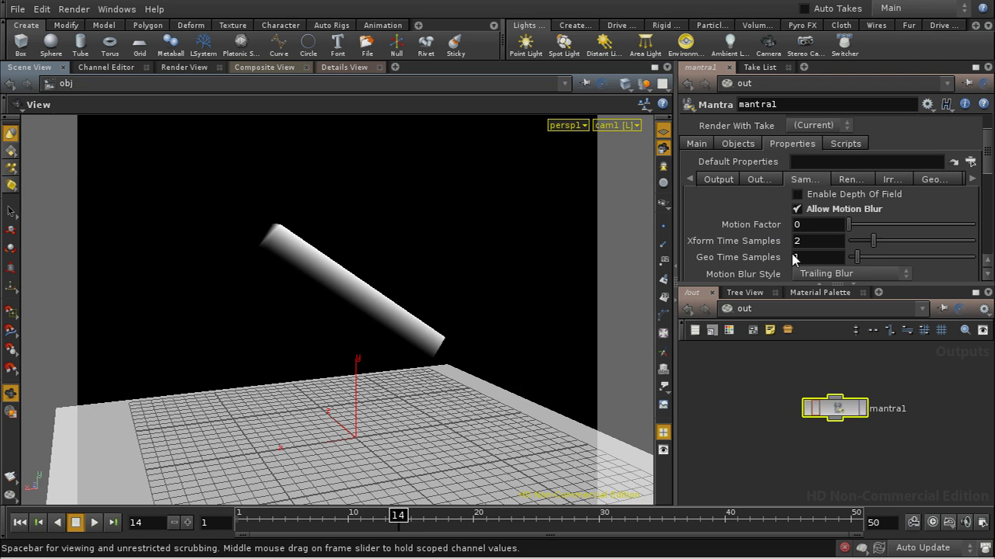
Raise Xform Time Samples to 6 and re-render frame 14 with mantra1
drag(872, 246, 920, 250)
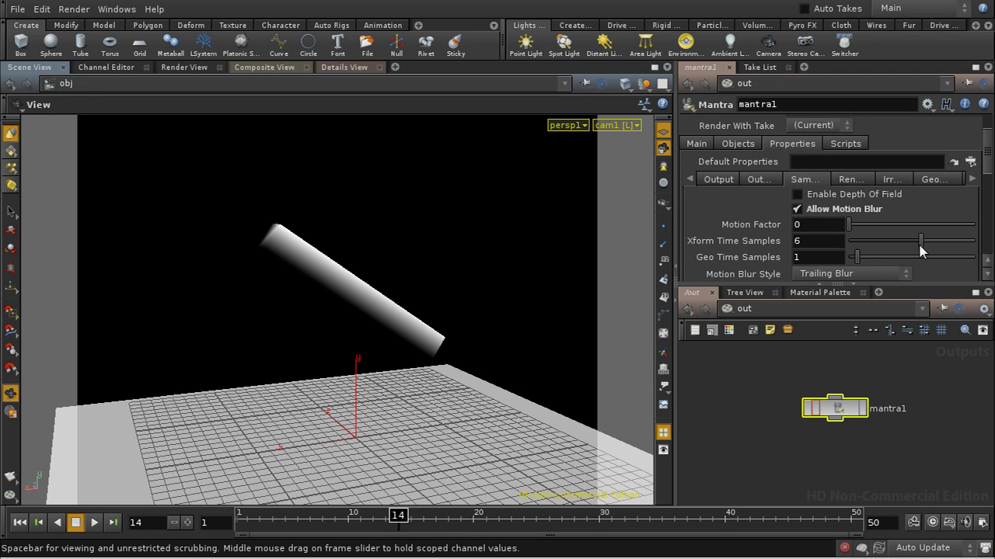
click(855, 412)
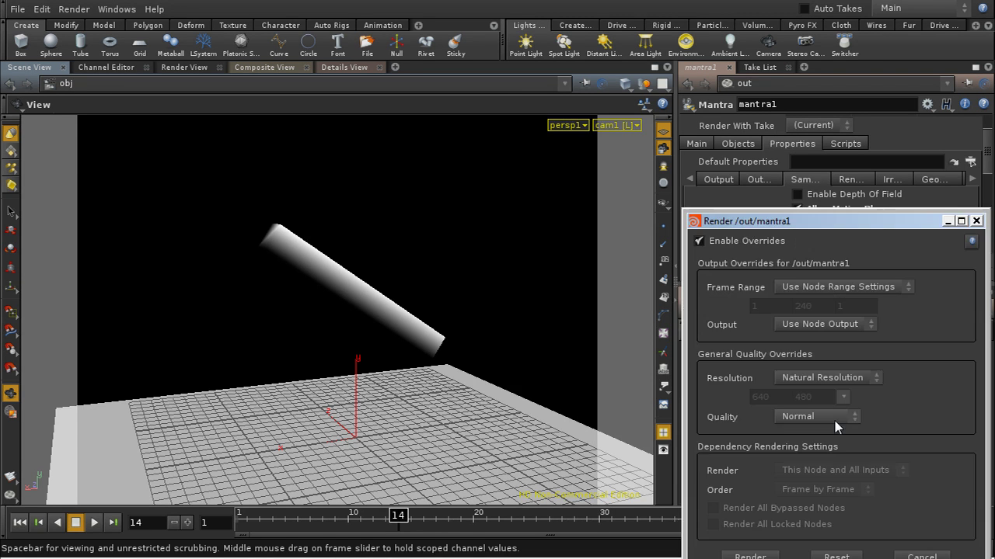
click(761, 556)
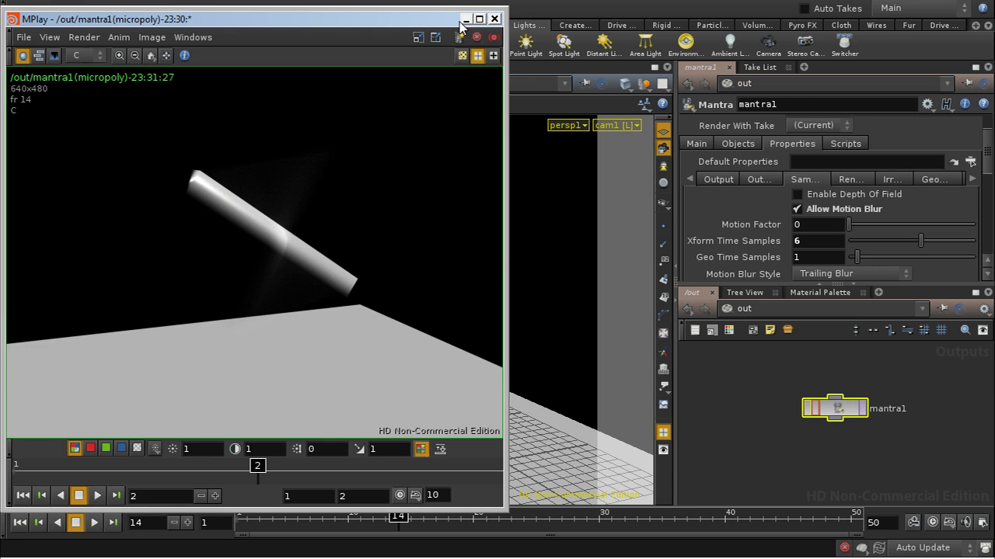
click(467, 18)
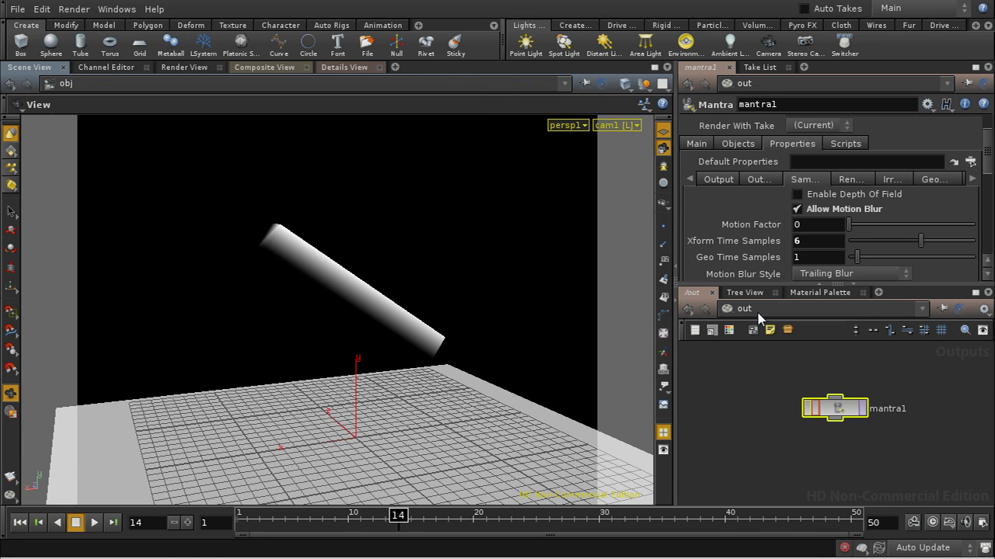
In the /obj network, change box_object1's Rotate Z expression to $FF * 86
click(758, 319)
click(781, 365)
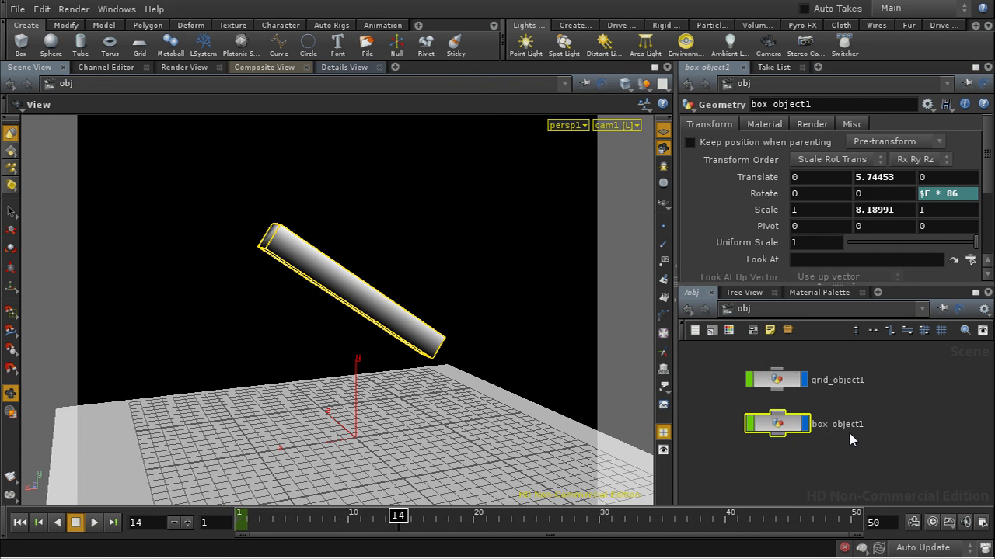
middle_drag(841, 441, 878, 447)
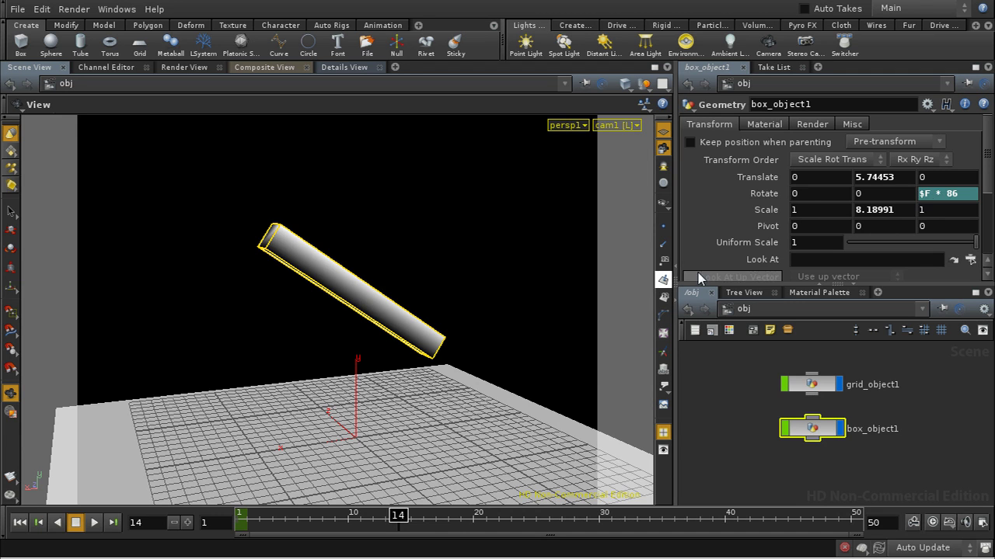
click(935, 198)
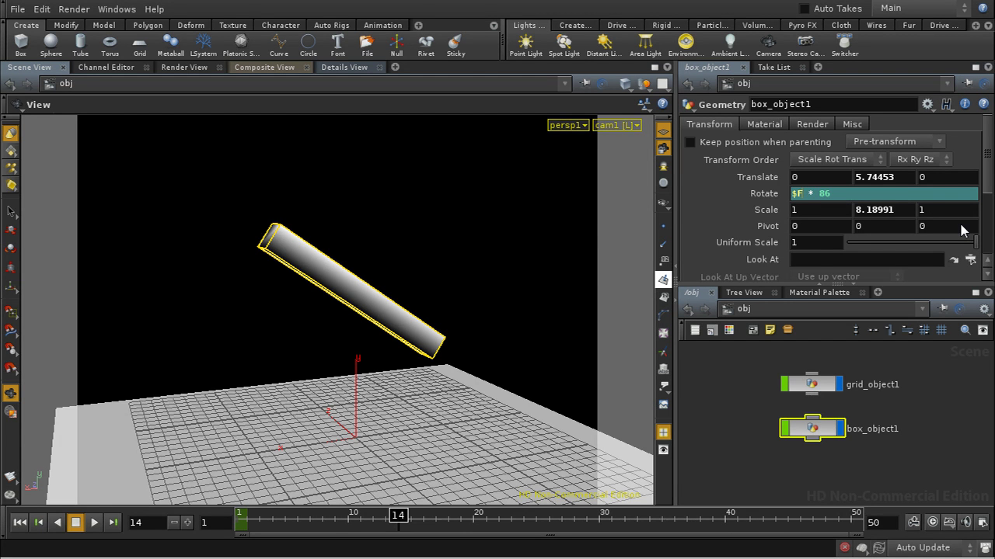
text(F)
key(Return)
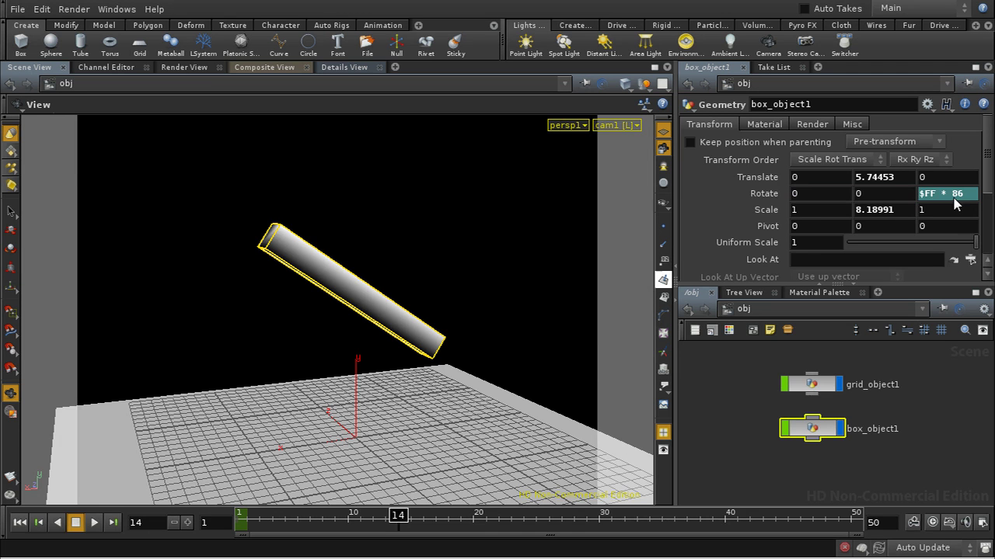
Render frame 14 with mantra1 to show the tube's blur as a curved fan
click(76, 9)
click(260, 257)
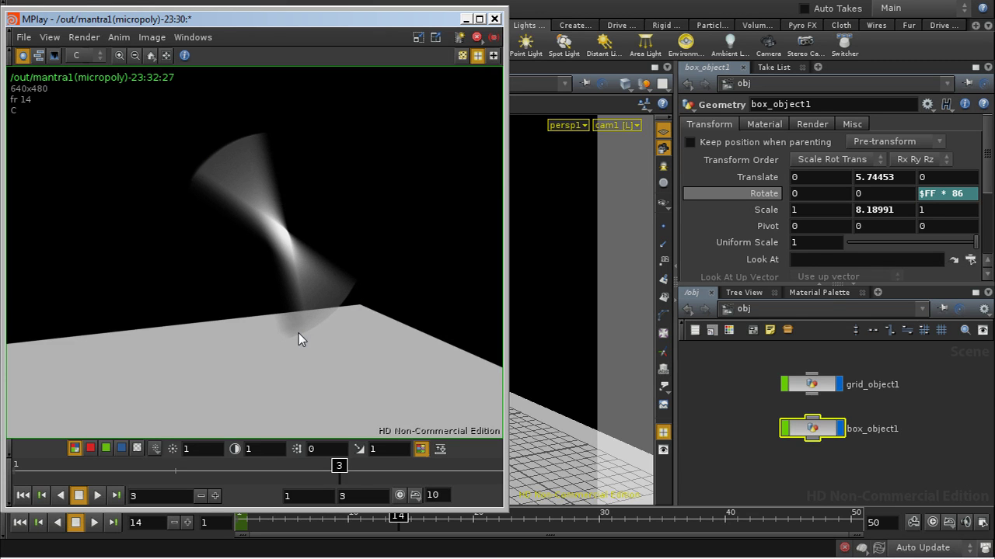
click(796, 311)
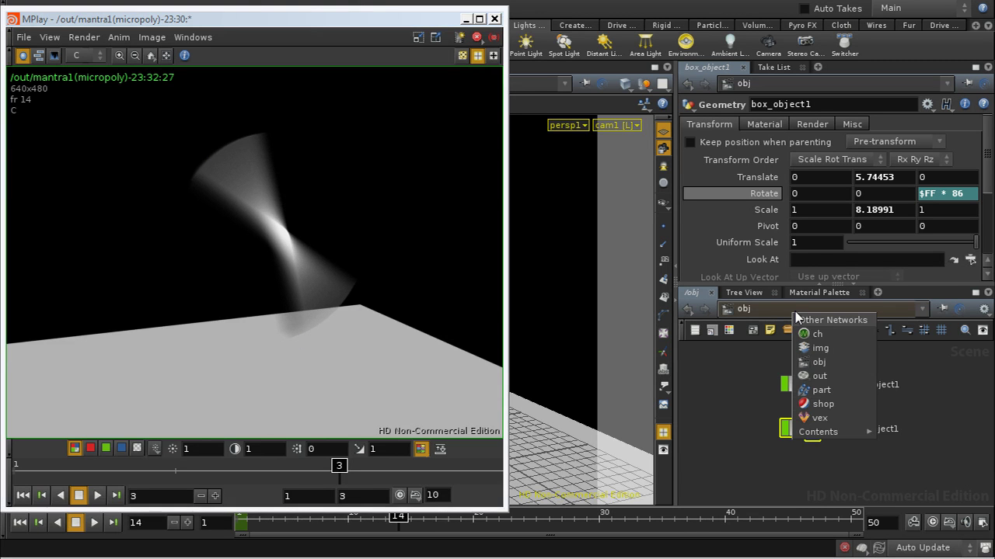
In the /out network, set mantra1's Motion Blur Style to Leading Blur
click(812, 377)
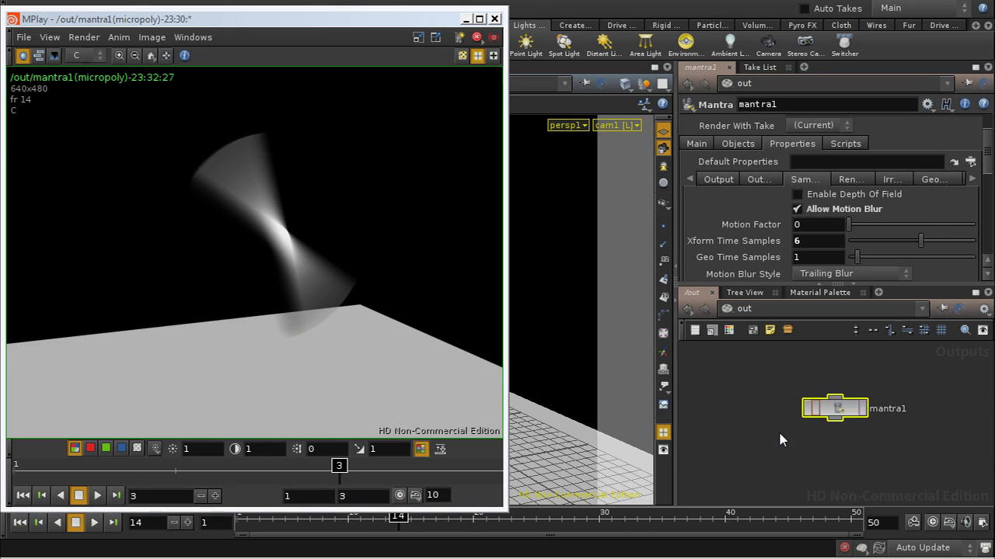
middle_drag(751, 436, 757, 444)
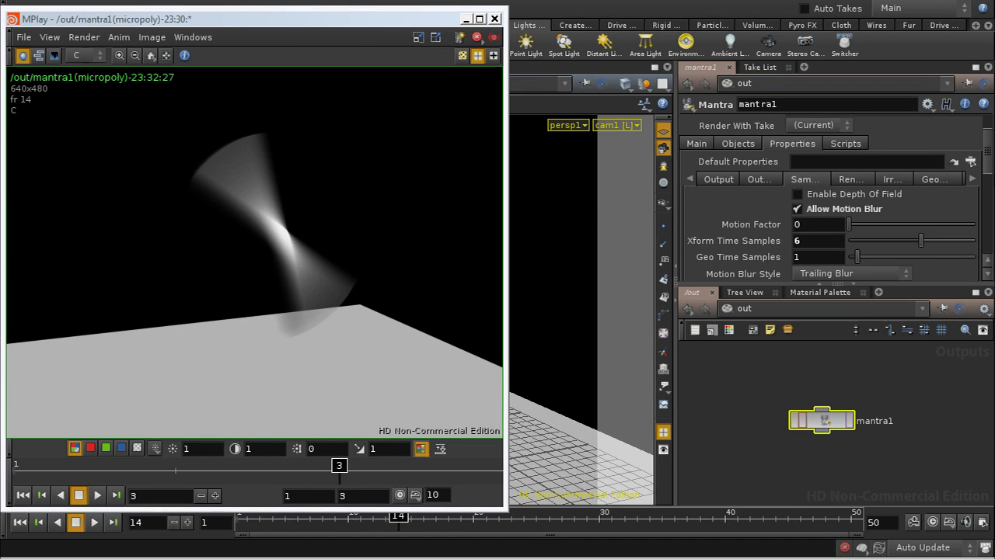
drag(988, 164, 988, 177)
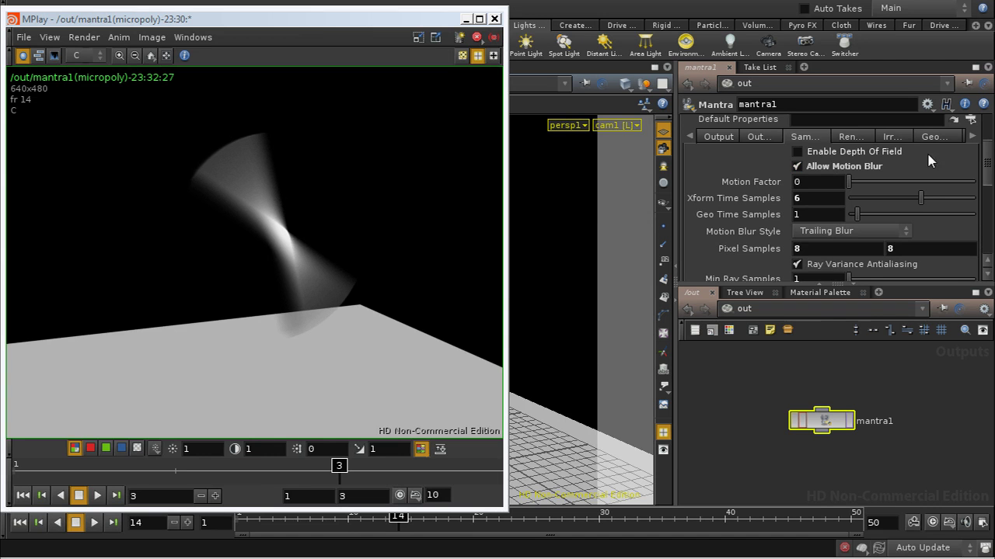
drag(985, 159, 985, 166)
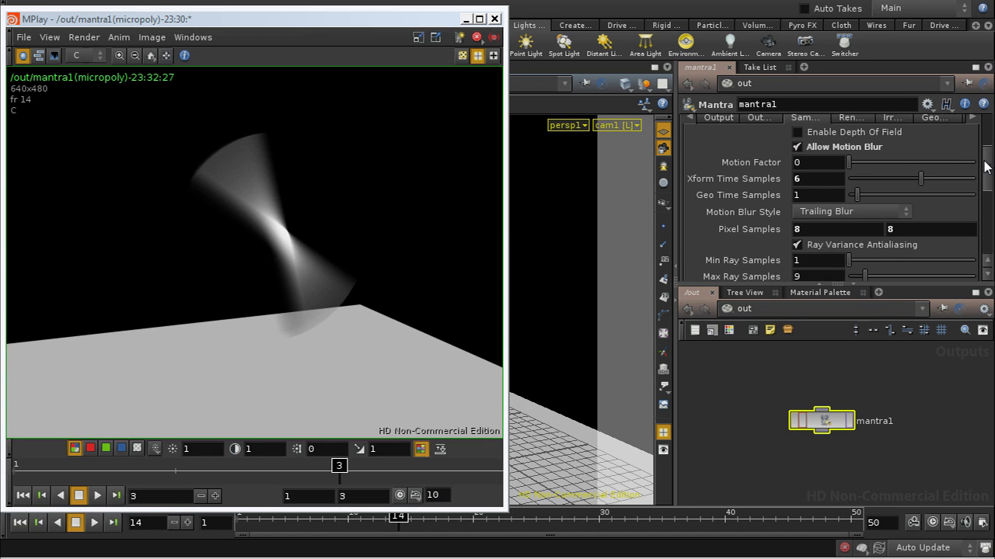
click(825, 216)
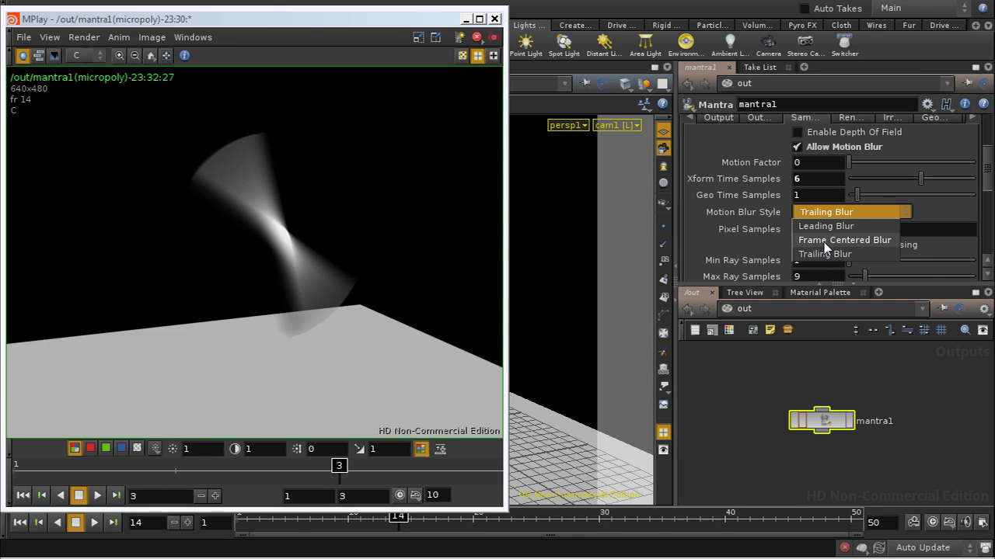
click(825, 225)
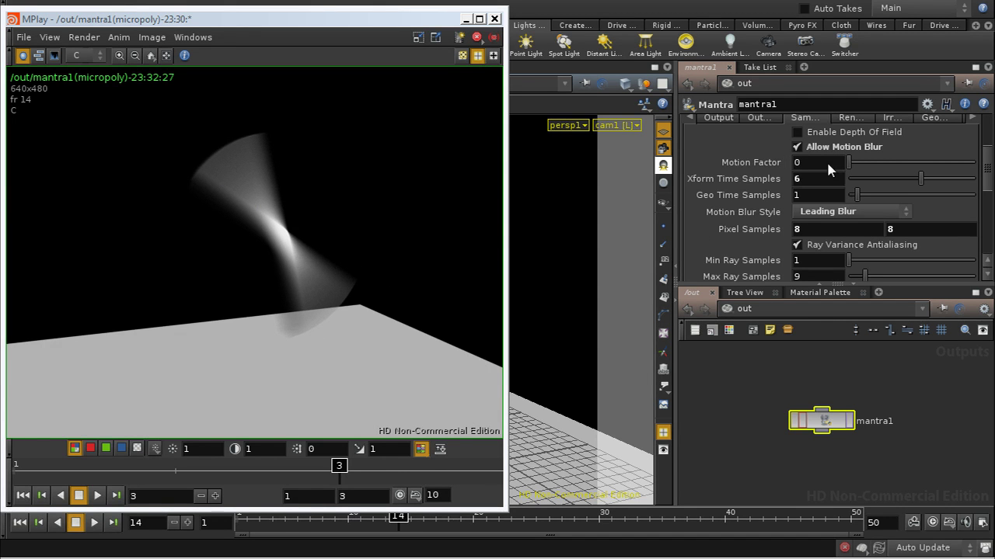
drag(849, 169, 871, 170)
drag(869, 162, 843, 162)
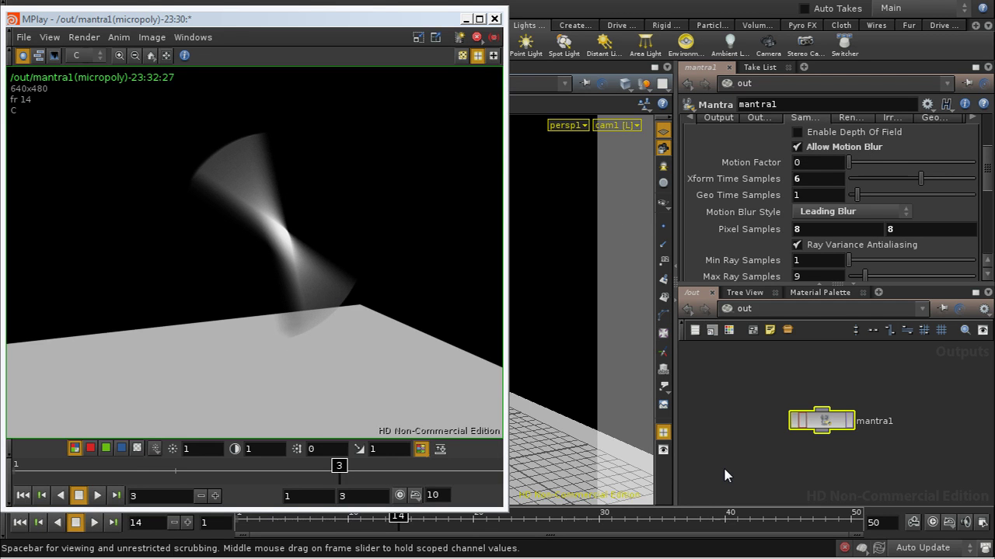